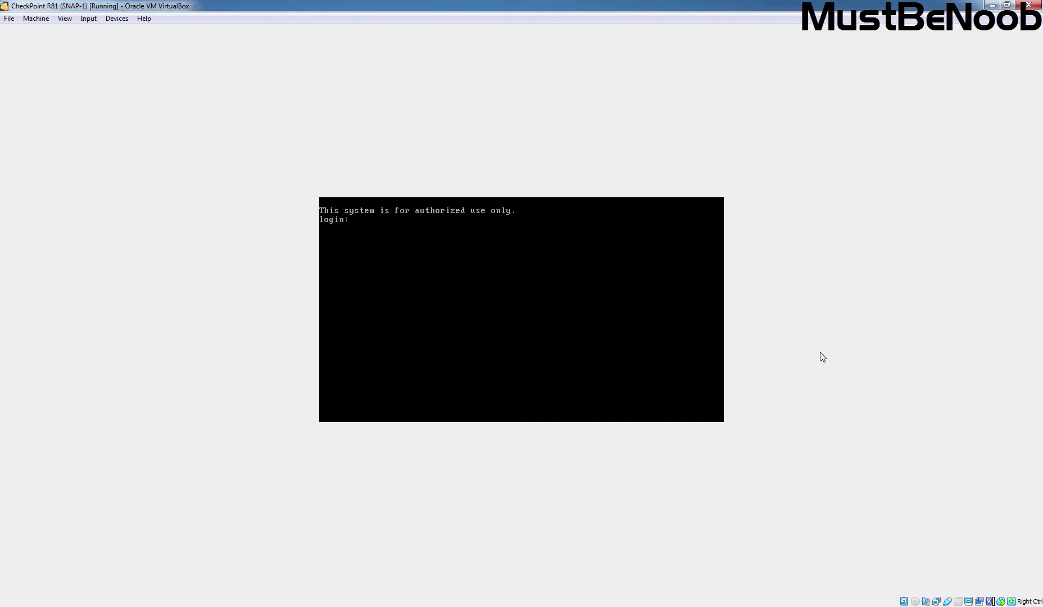
- Log in as admin, confirm eth0 has IPv4 10.6.8.1/24, then switch to the Windows 10 VM
{"action": "type", "text": "admin"}
{"action": "key", "text": "Return"}
{"action": "key", "text": "Return"}
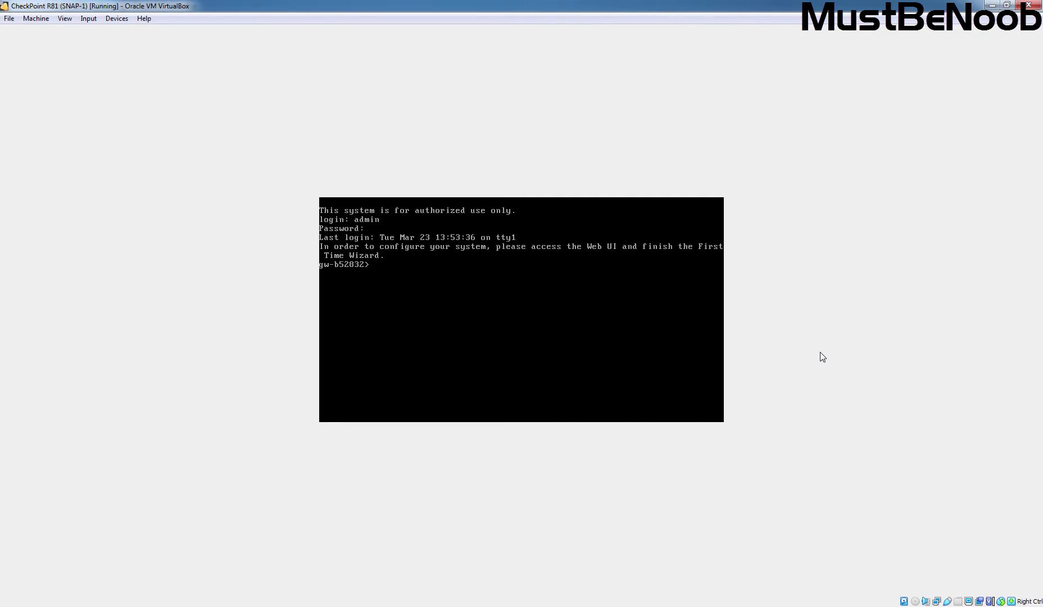
{"action": "type", "text": "sho"}
{"action": "key", "text": "Tab"}
{"action": "type", "text": "int"}
{"action": "key", "text": "Tab"}
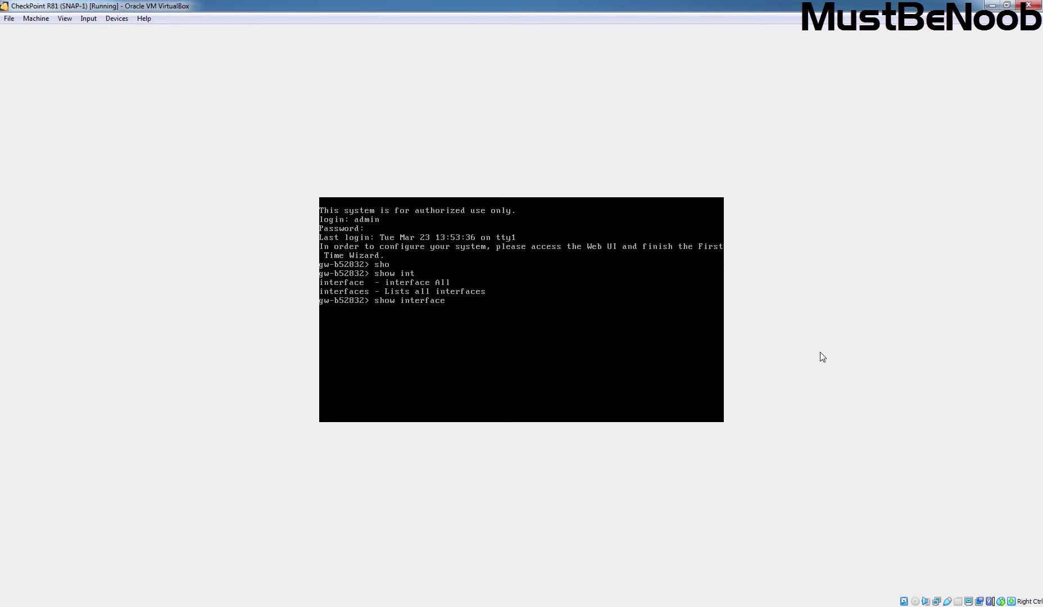
{"action": "type", "text": "eth0"}
{"action": "key", "text": "Return"}
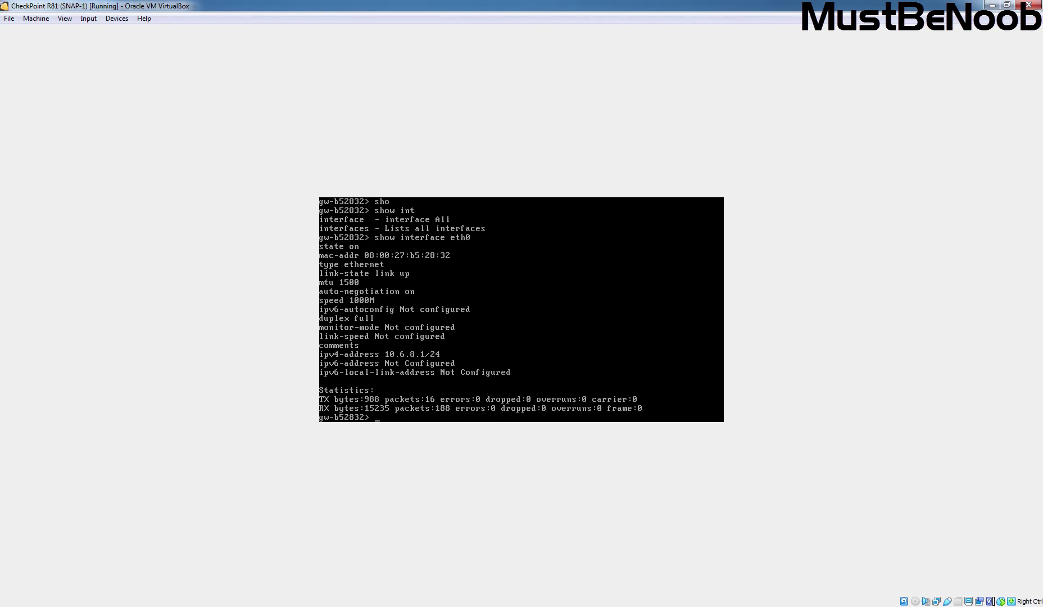
{"action": "key", "text": "alt+Tab"}
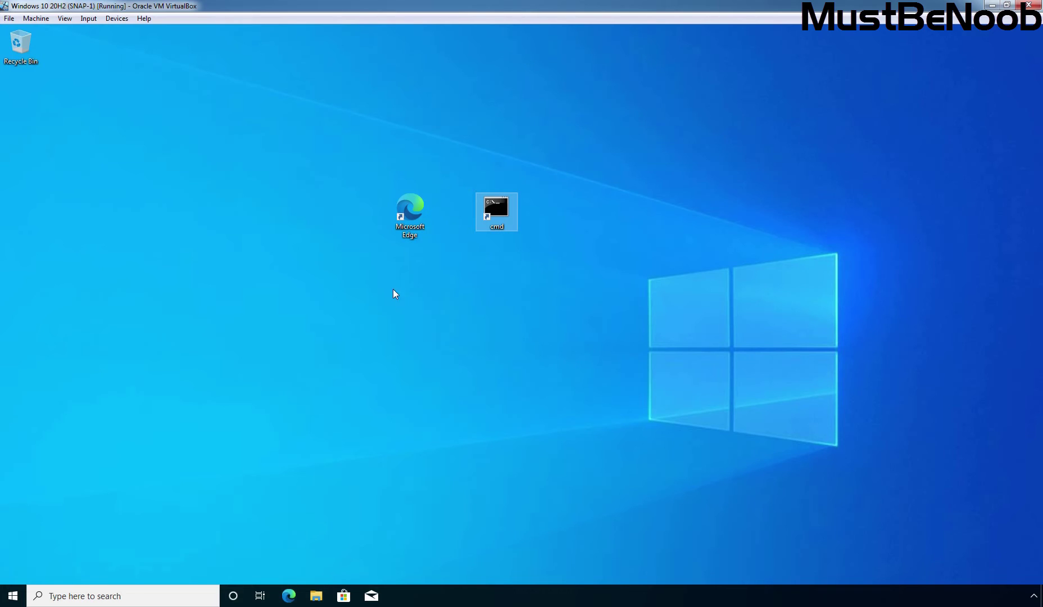
- Check the client's IP configuration in a Command Prompt with ipconfig
{"action": "double_click", "coordinate": [501, 212]}
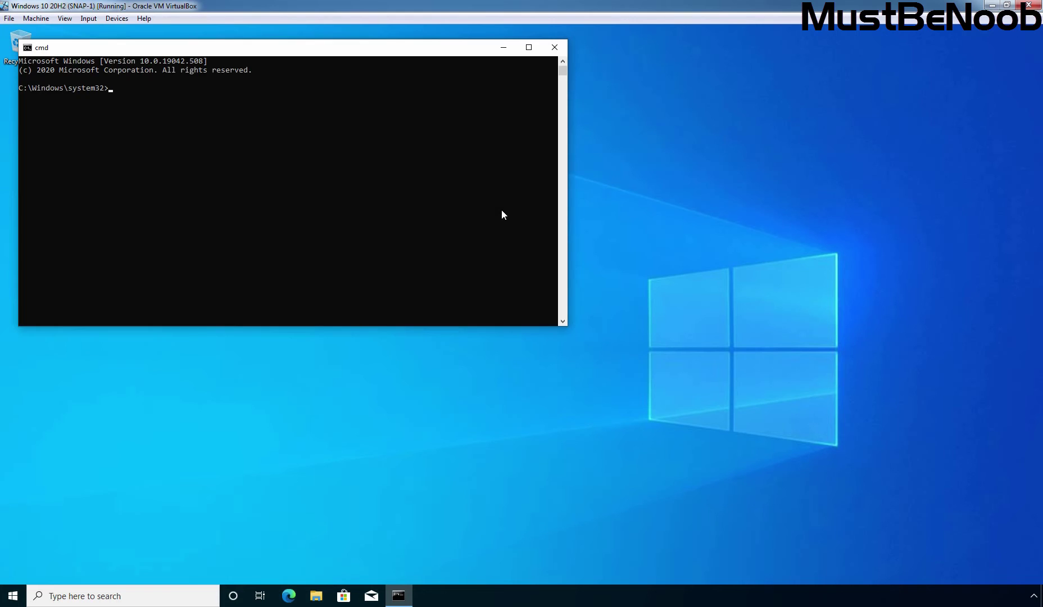
{"action": "type", "text": "ipconfig"}
{"action": "key", "text": "Return"}
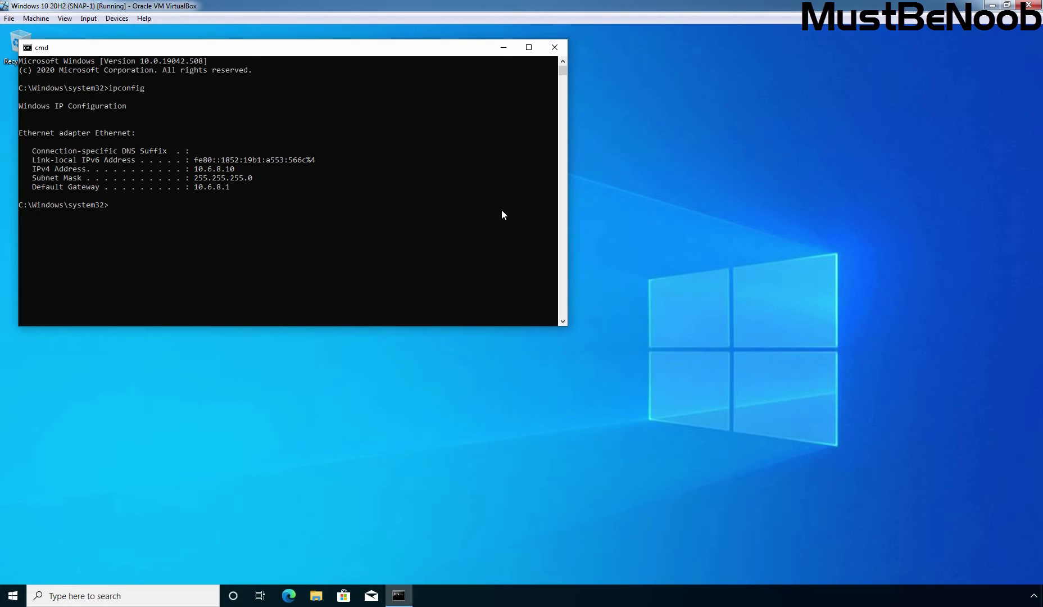
- Ping the gateway 10.6.8.1 to confirm replies, then minimize the Command Prompt
{"action": "type", "text": "ping 10.6.8.1"}
{"action": "key", "text": "Return"}
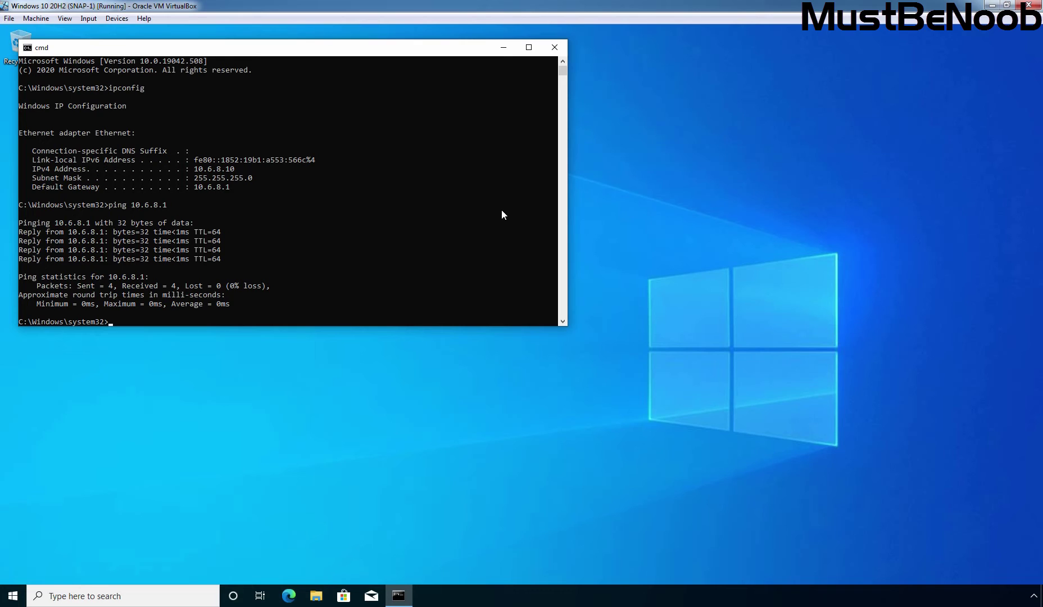
{"action": "left_click", "coordinate": [504, 48]}
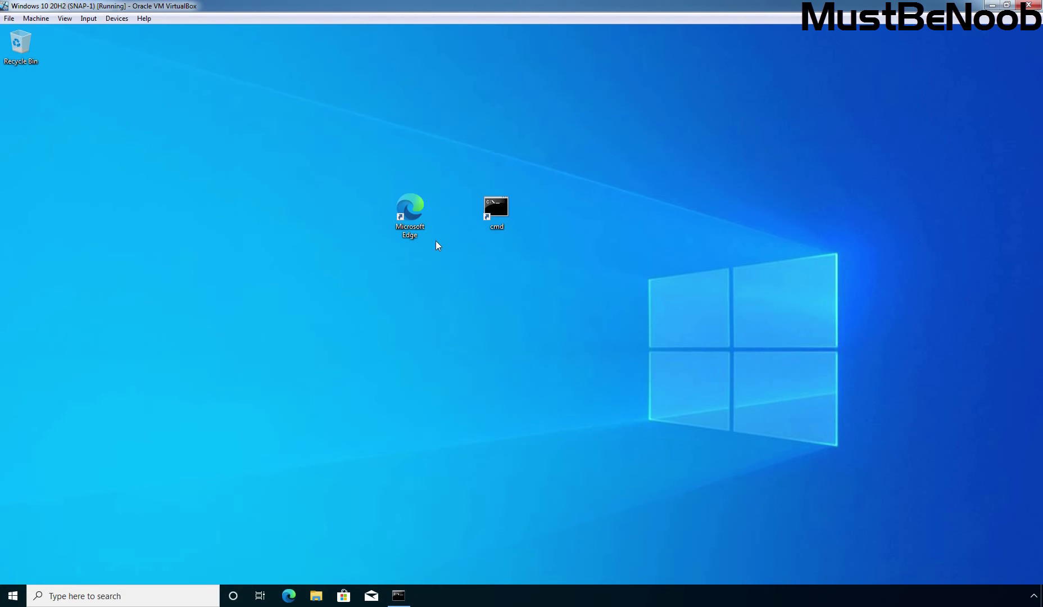
{"action": "double_click", "coordinate": [408, 219]}
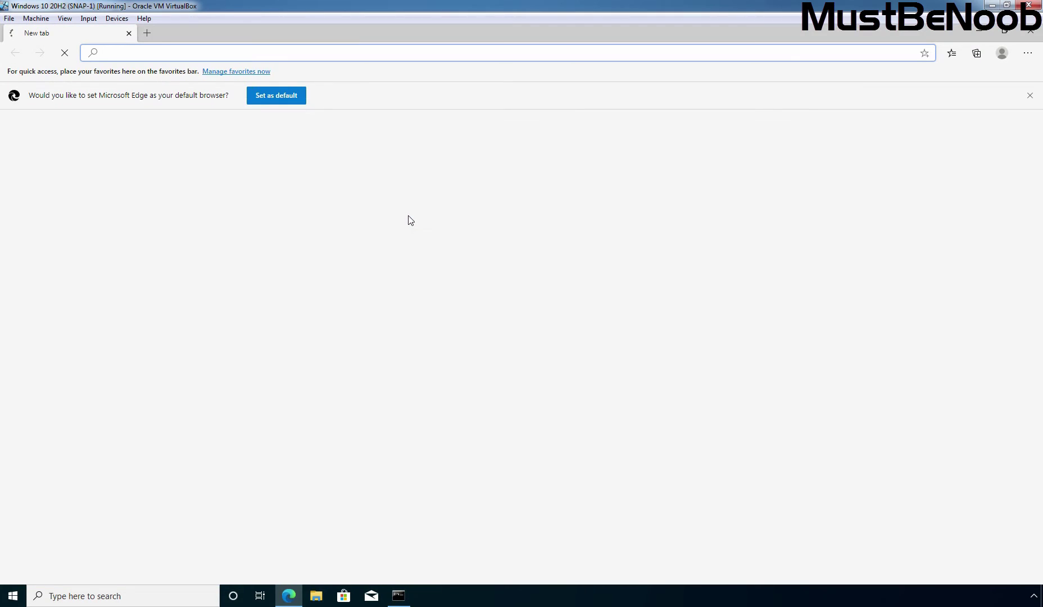
{"action": "left_click", "coordinate": [1030, 96]}
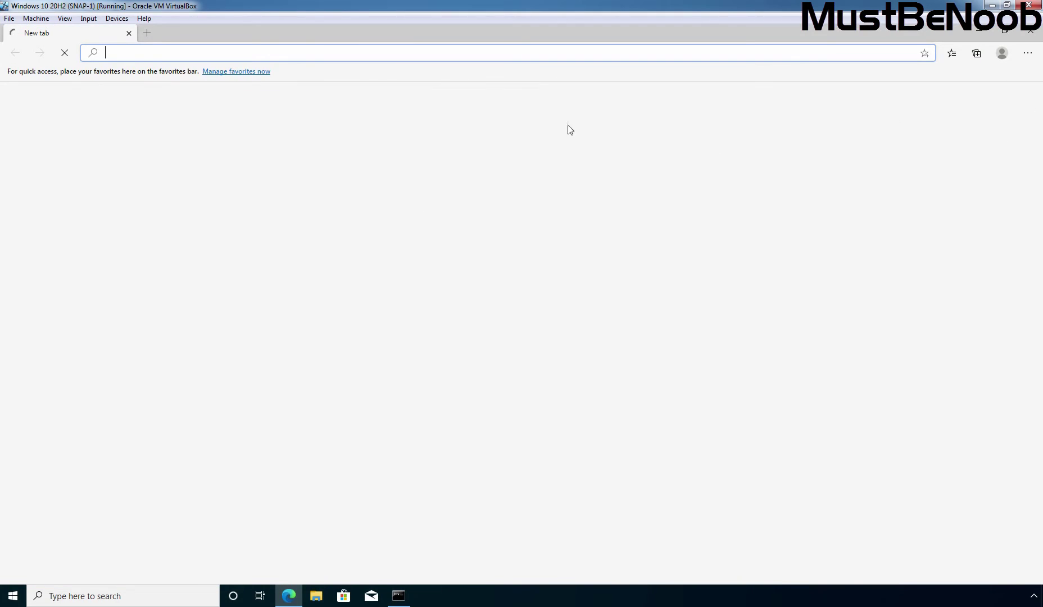
{"action": "type", "text": "https://"}
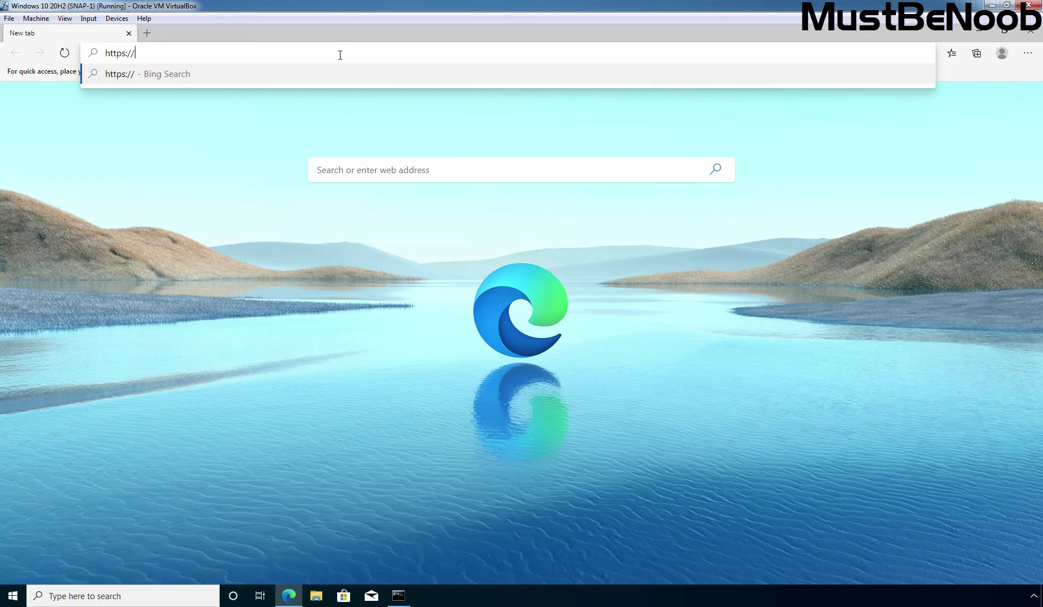
{"action": "type", "text": "10.6.8.1"}
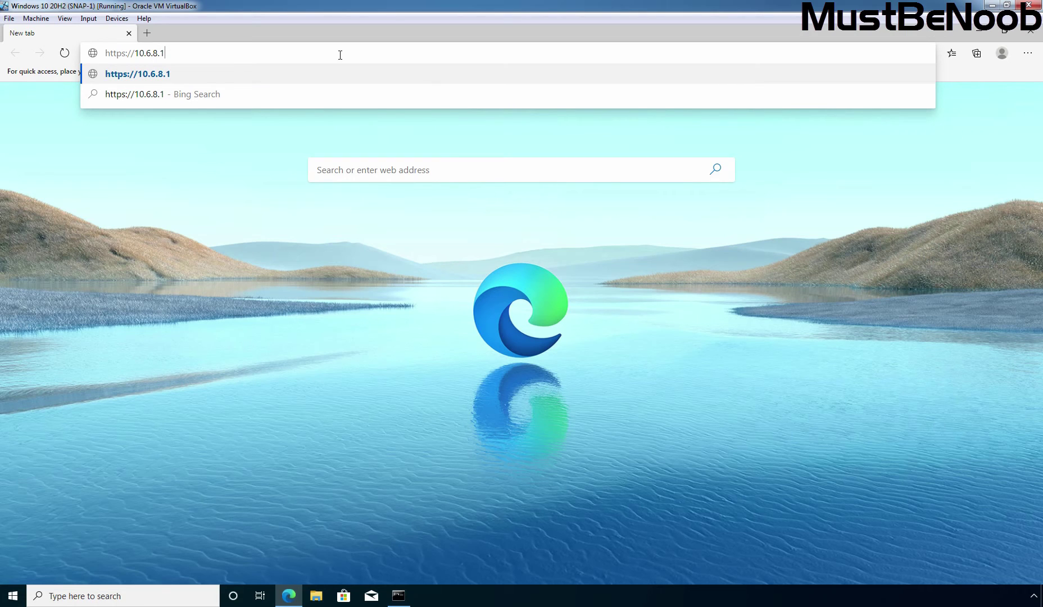
{"action": "key", "text": "Return"}
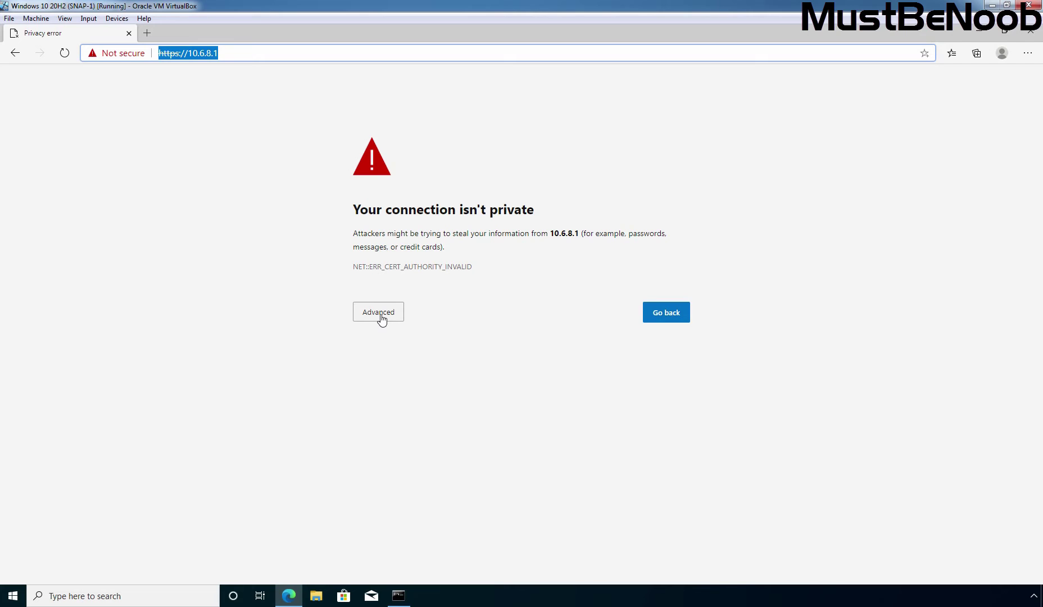
{"action": "left_click", "coordinate": [380, 315]}
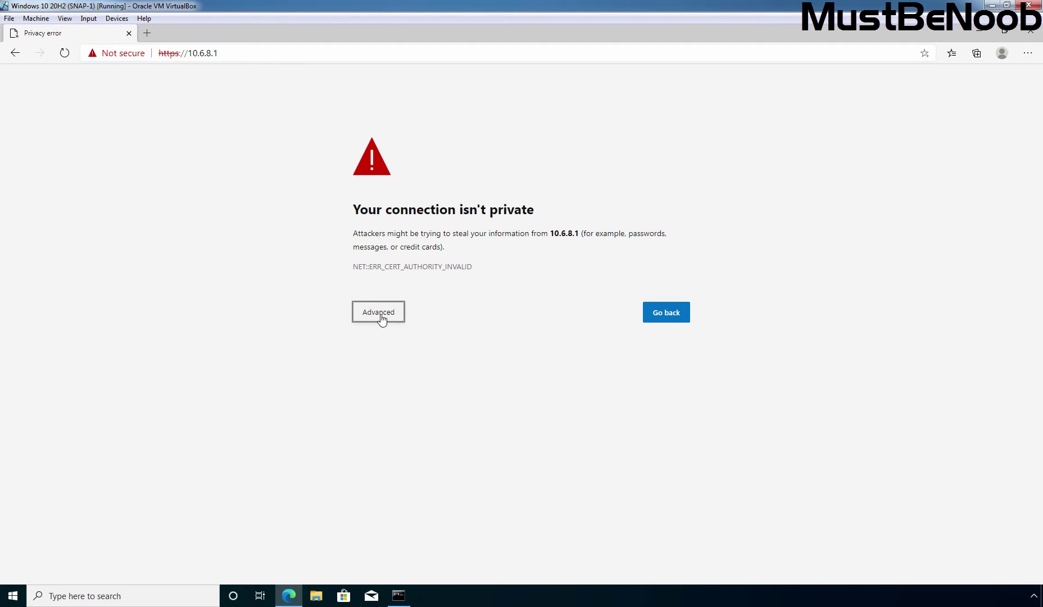
{"action": "left_click", "coordinate": [386, 399]}
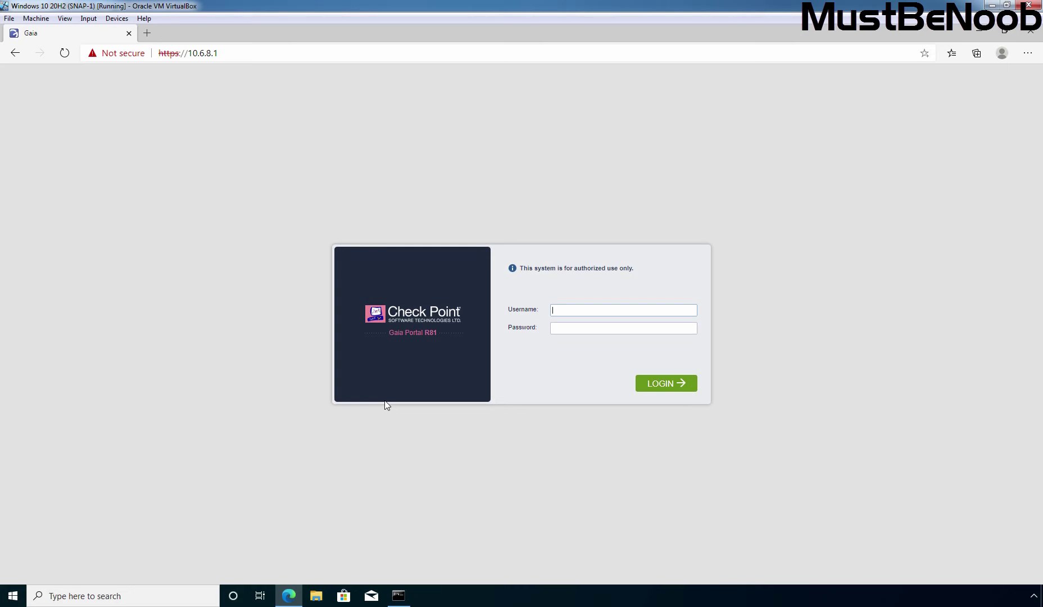
- Sign in to the Gaia Portal as admin and move past the wizard's Welcome page
{"action": "type", "text": "admin"}
{"action": "type", "text": "•••••••••"}
{"action": "left_click", "coordinate": [660, 387]}
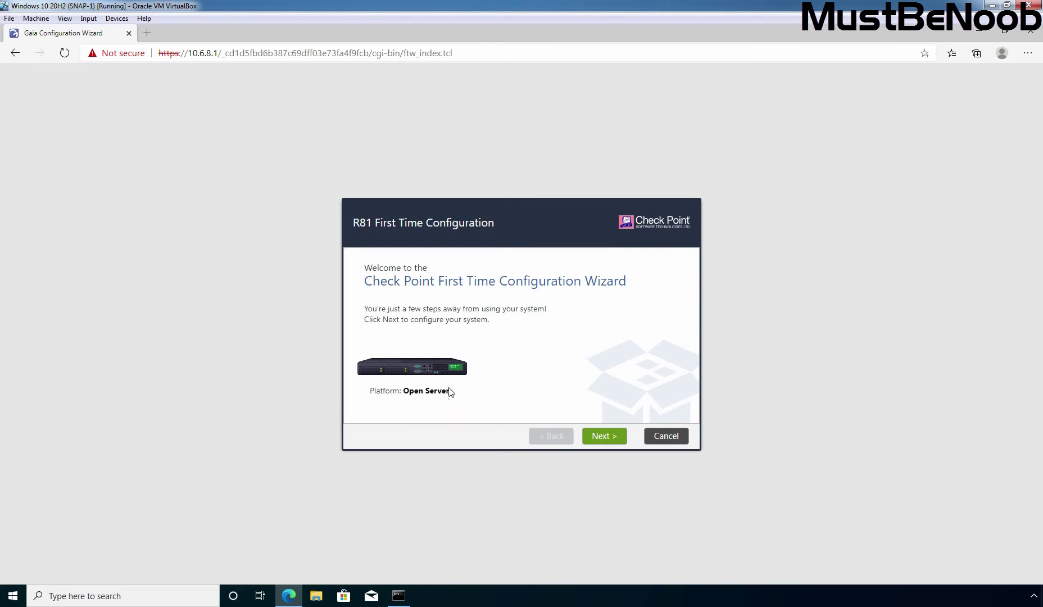
{"action": "left_click", "coordinate": [604, 437]}
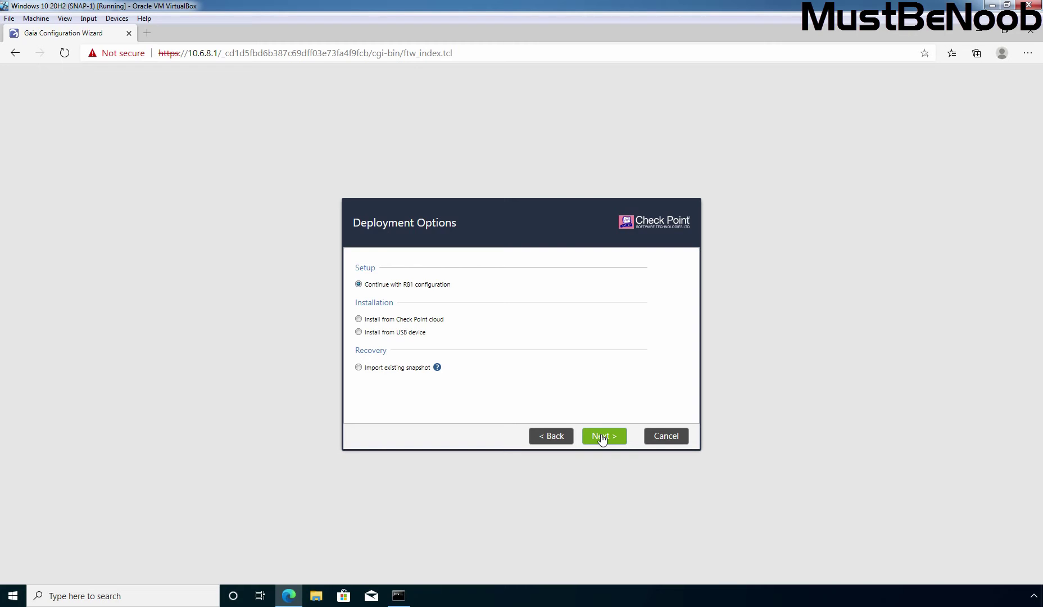
- Continue with R81 configuration and accept eth0's manual IPv4 10.6.8.1/255.255.255.0
{"action": "left_click", "coordinate": [602, 438]}
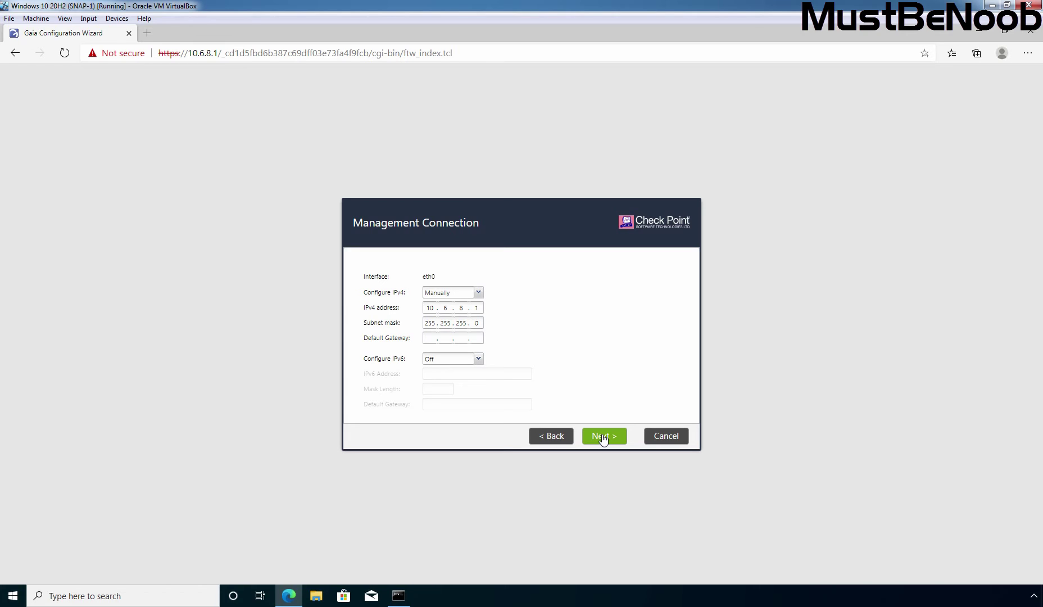
{"action": "left_click", "coordinate": [602, 437]}
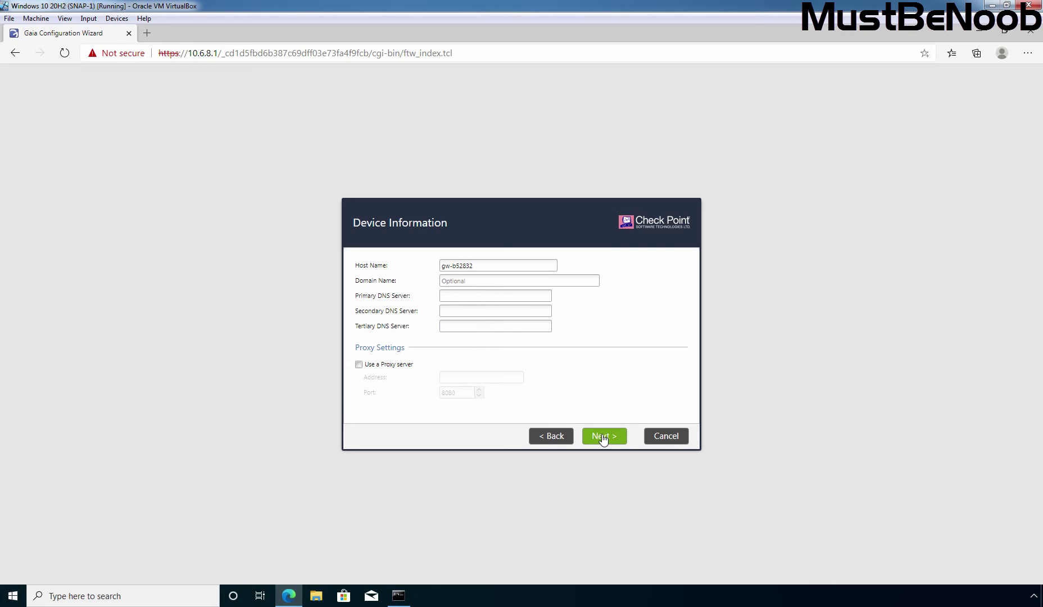
- Replace host name gw-b52832 with FW1 and accept the device information
{"action": "left_click", "coordinate": [498, 268]}
{"action": "left_click_drag", "start_coordinate": [497, 268], "coordinate": [421, 271]}
{"action": "type", "text": "FW1"}
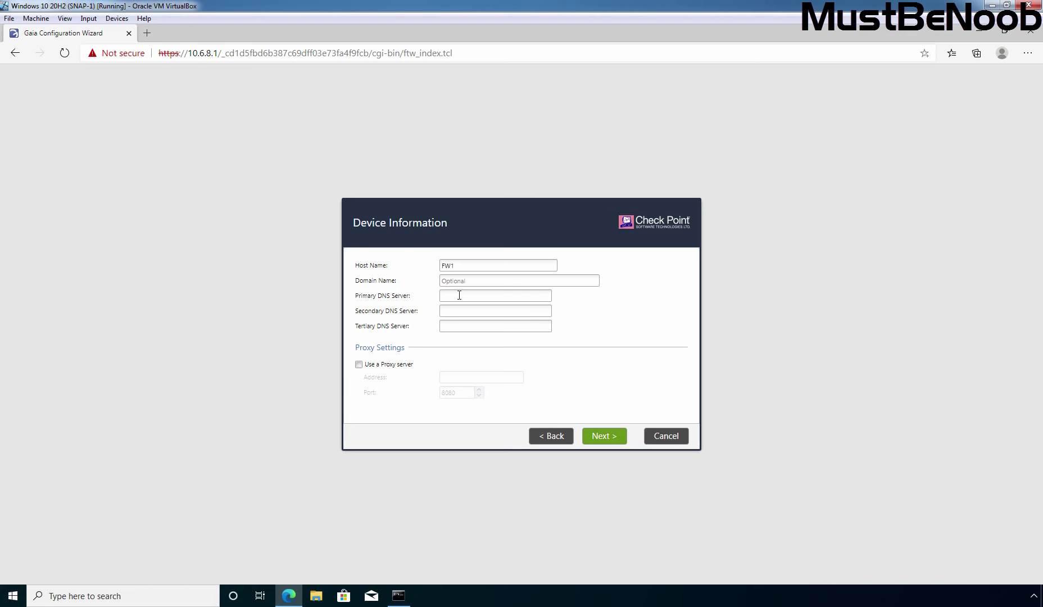
{"action": "left_click", "coordinate": [604, 437]}
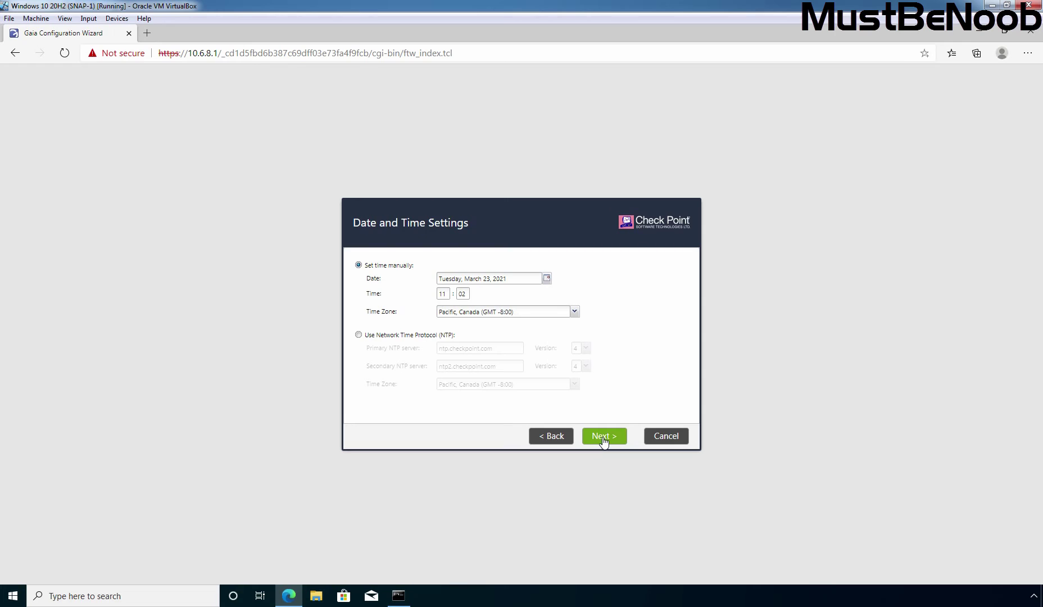
- Accept the manual date and time settings, keeping Security Gateway and/or Security Management installation
{"action": "left_click", "coordinate": [604, 441]}
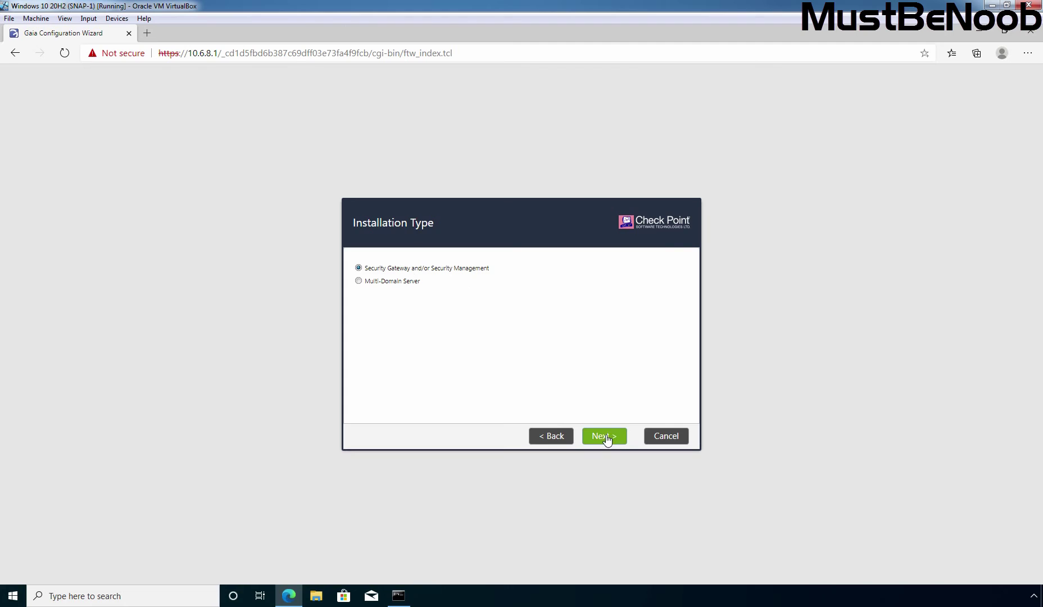
{"action": "left_click", "coordinate": [605, 437]}
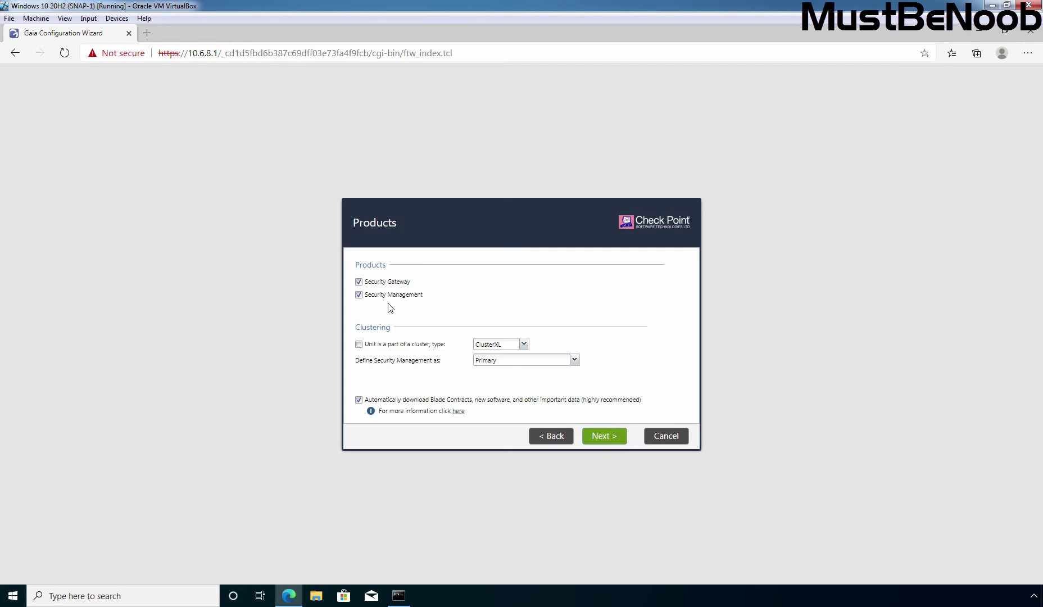
- Keep both Security Gateway and Security Management (Primary) products ticked and confirm
{"action": "left_click", "coordinate": [359, 295]}
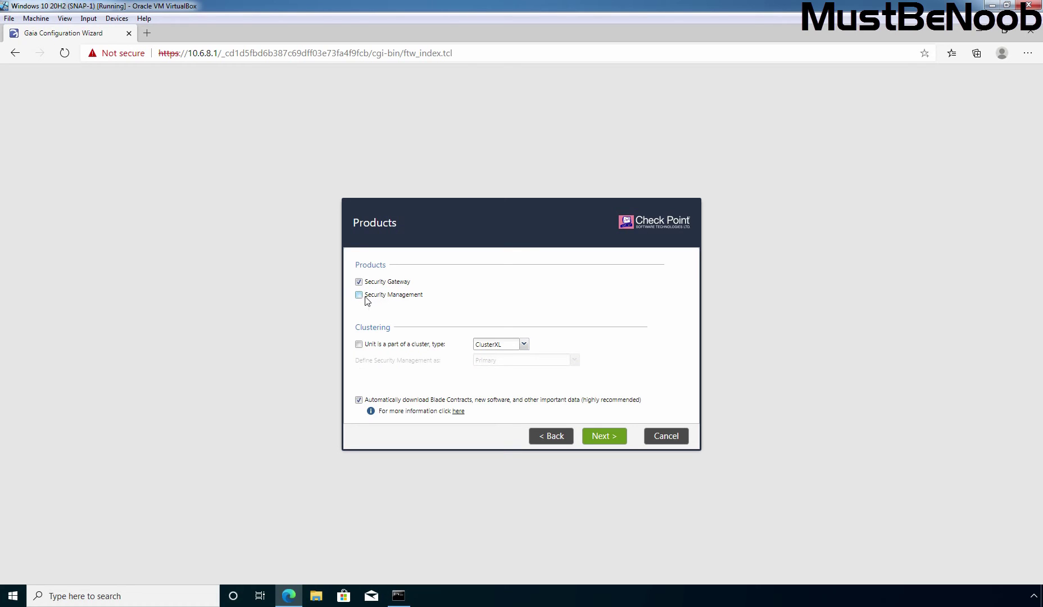
{"action": "left_click", "coordinate": [360, 296]}
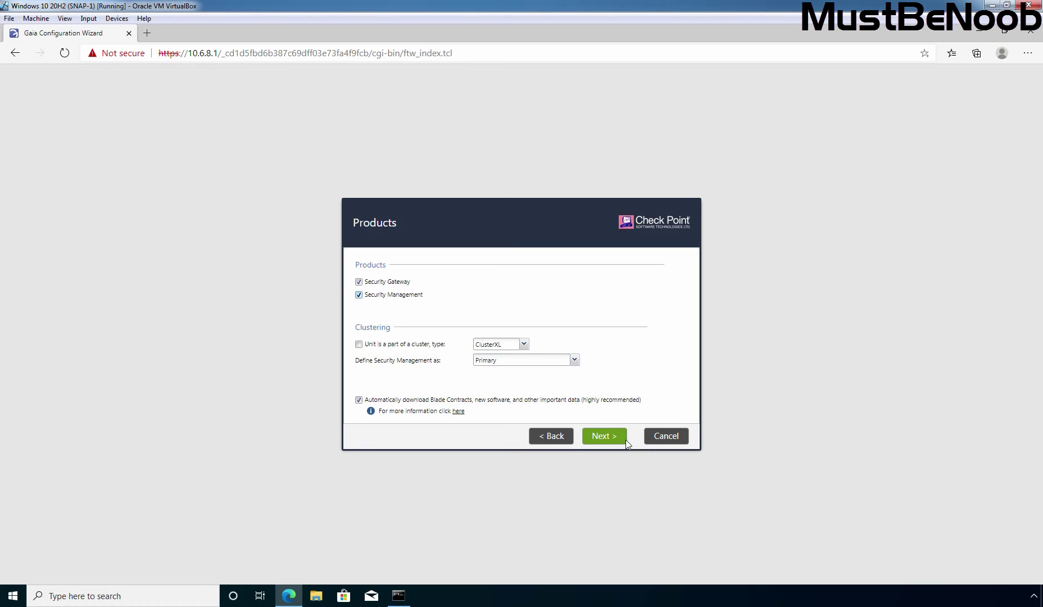
{"action": "left_click", "coordinate": [605, 438]}
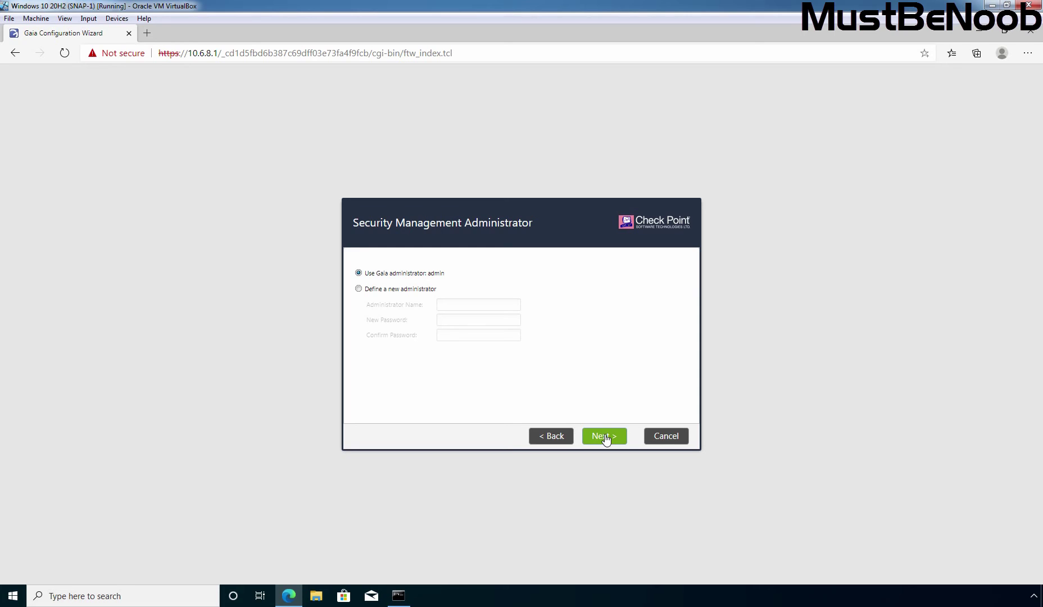
- Define a new Security Management administrator with a name and a confirmed password
{"action": "left_click", "coordinate": [384, 291]}
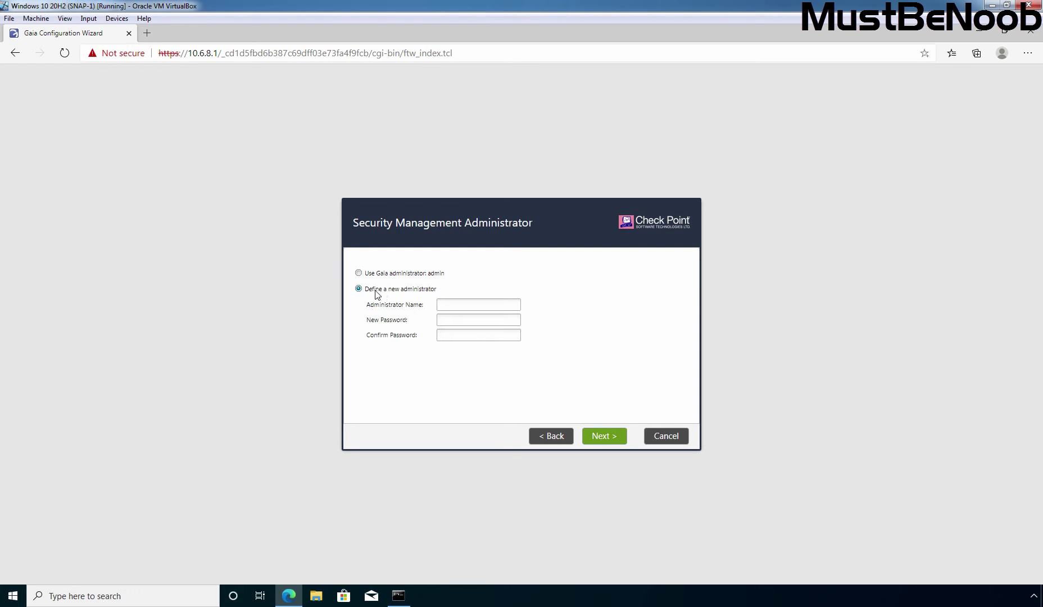
{"action": "left_click", "coordinate": [462, 304]}
{"action": "type", "text": "cpamin"}
{"action": "key", "text": "Tab"}
{"action": "type", "text": "*********"}
{"action": "key", "text": "Tab"}
{"action": "type", "text": "********"}
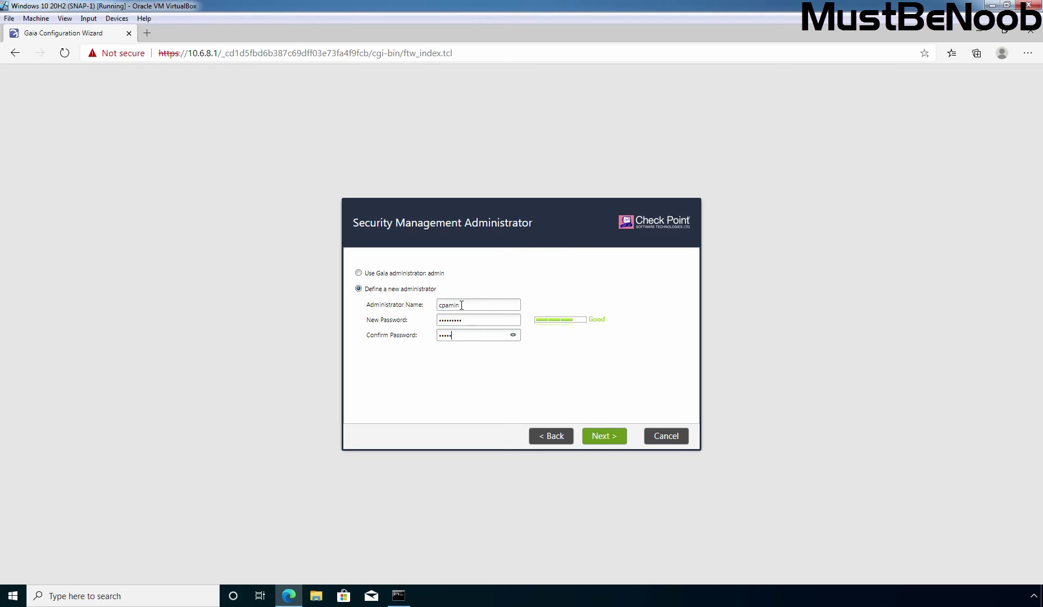
{"action": "type", "text": "*"}
{"action": "left_click", "coordinate": [603, 438]}
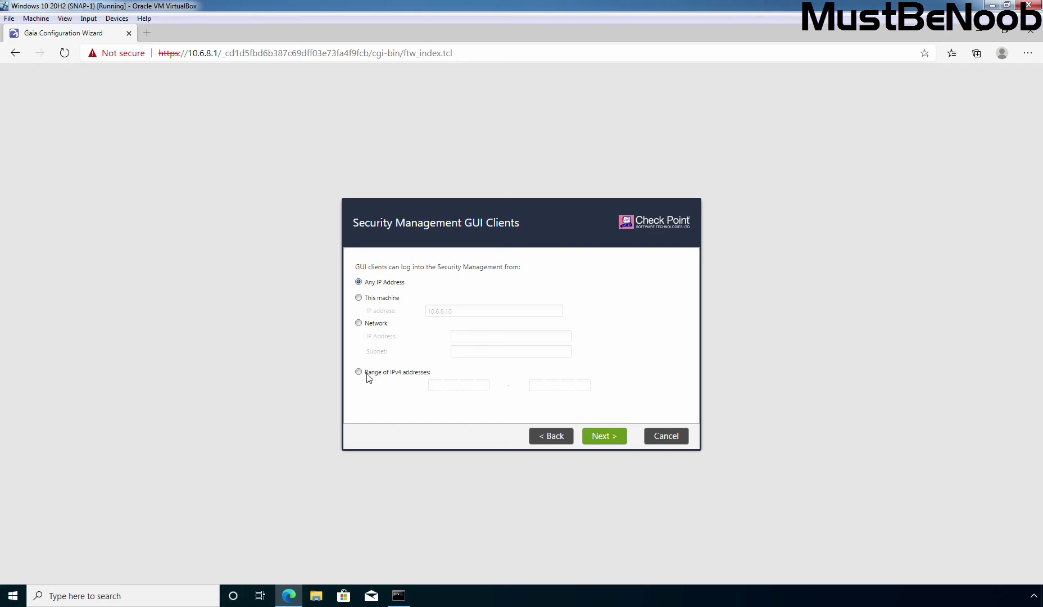
- Permit Security Management GUI client logins from Any IP Address and proceed to the Summary
{"action": "left_click", "coordinate": [599, 438]}
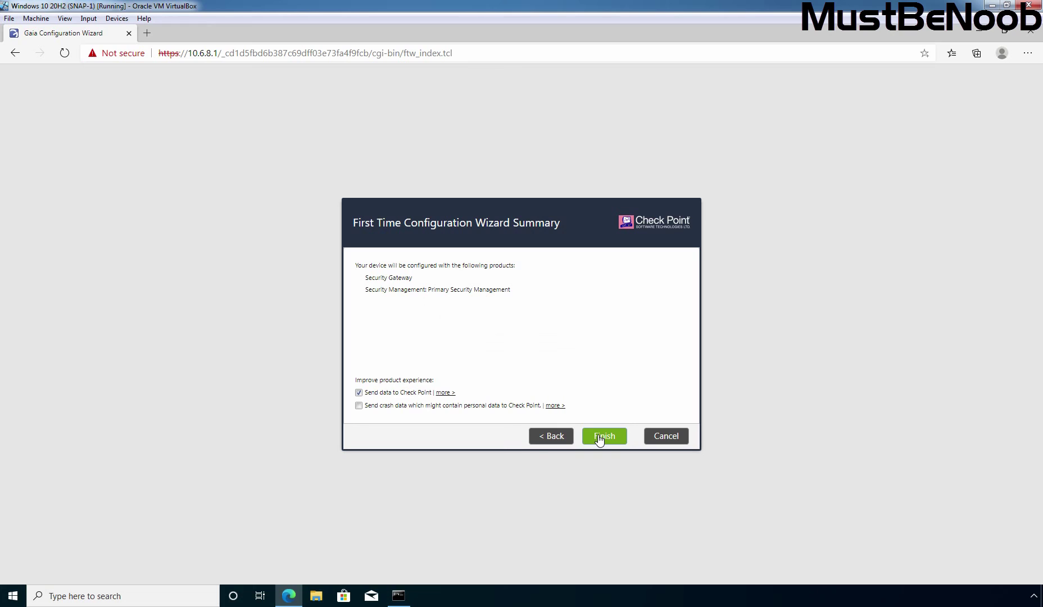
- Finish the wizard, confirm applying the gateway and primary management configuration, and accept the restart
{"action": "left_click", "coordinate": [599, 438]}
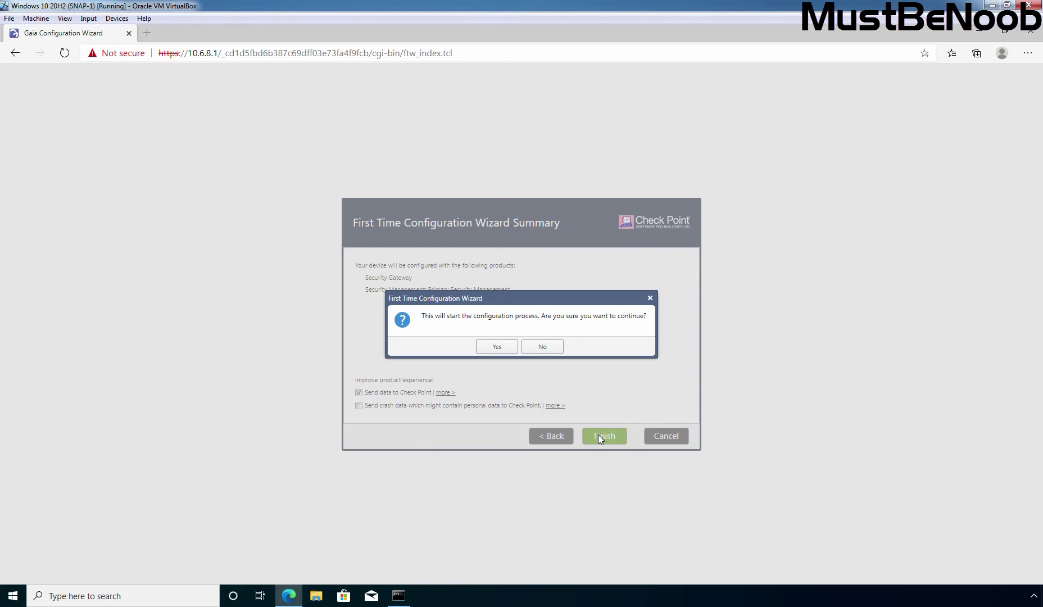
{"action": "left_click", "coordinate": [497, 346]}
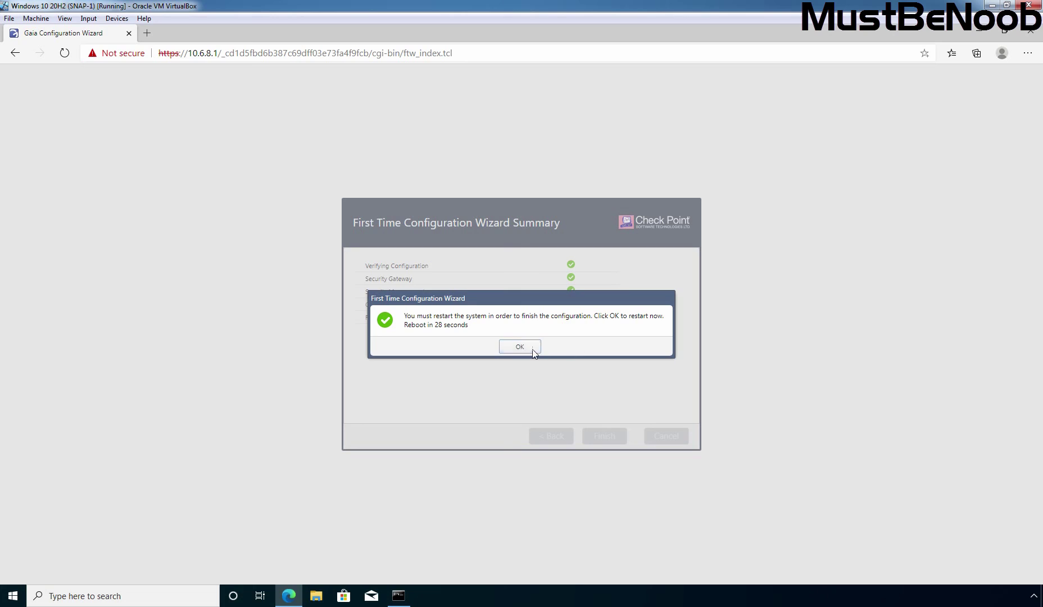
{"action": "left_click", "coordinate": [520, 348]}
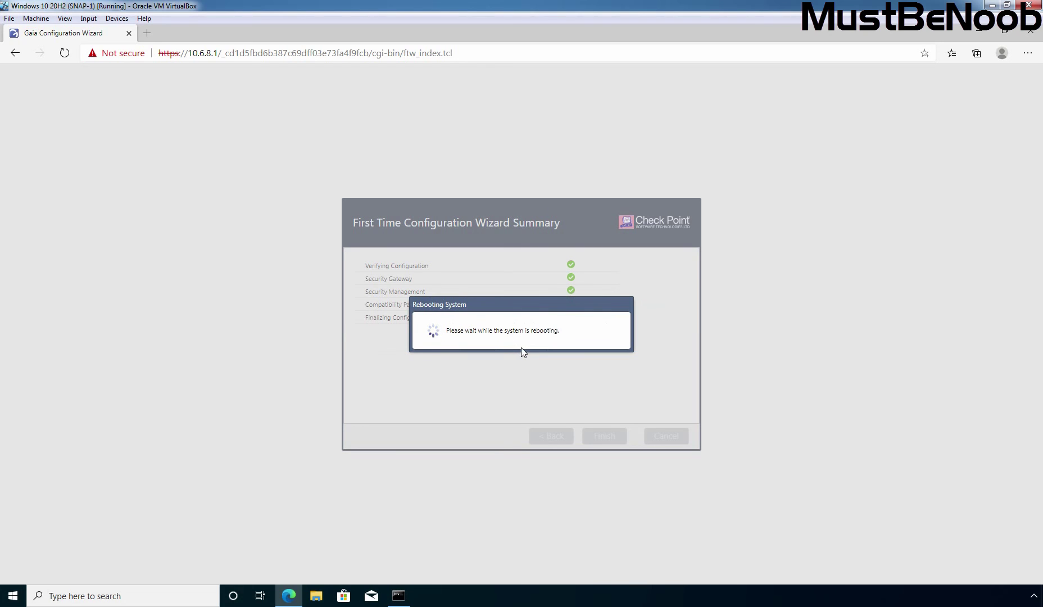
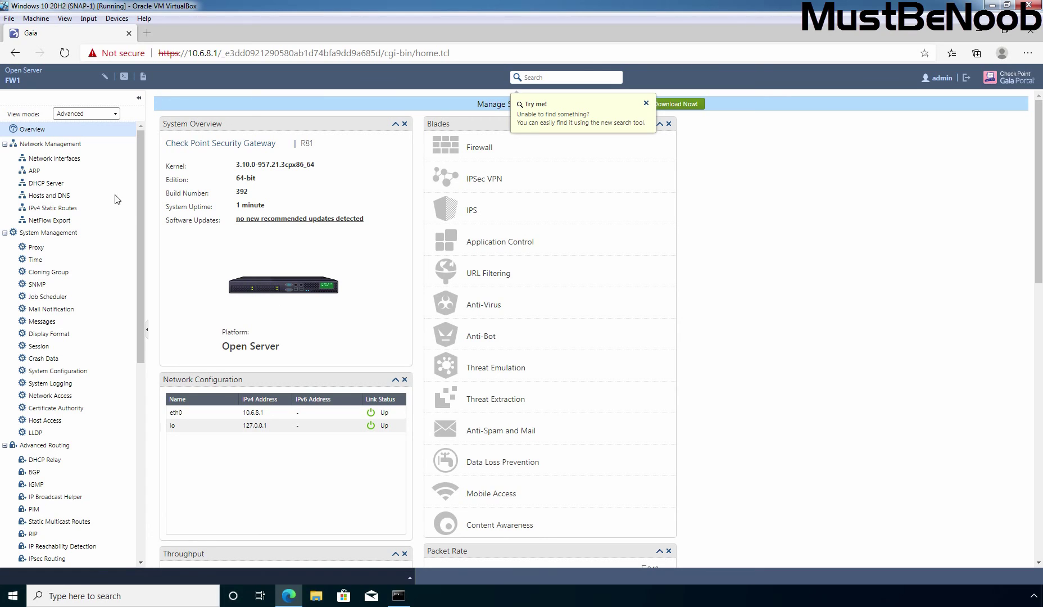
- Collapse the six left-tree sections from Network Management through Maintenance, leaving only their headings visible
{"action": "left_click", "coordinate": [5, 144]}
{"action": "left_click", "coordinate": [5, 159]}
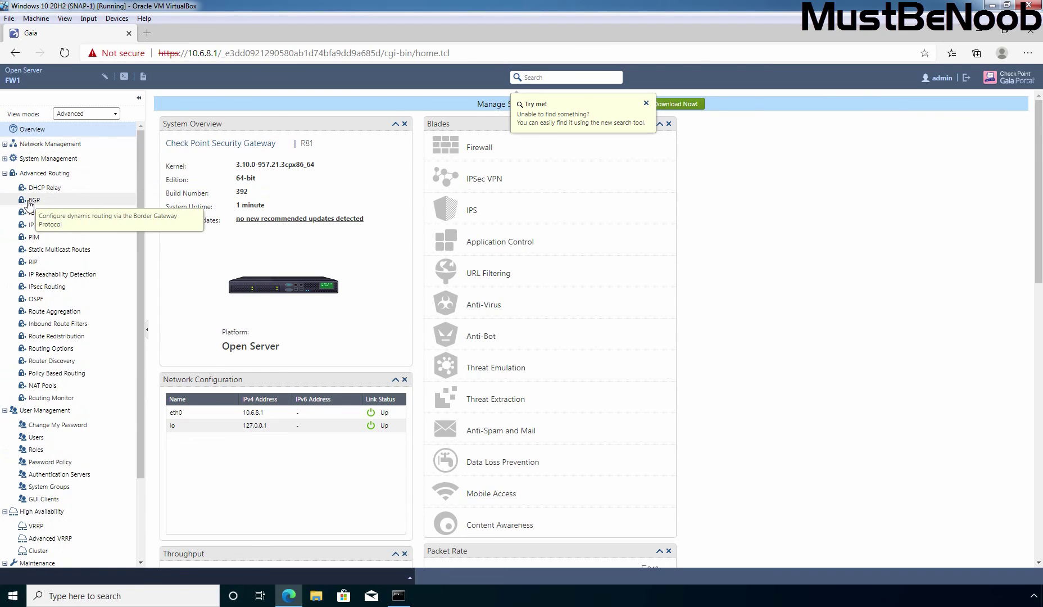
{"action": "left_click", "coordinate": [4, 173]}
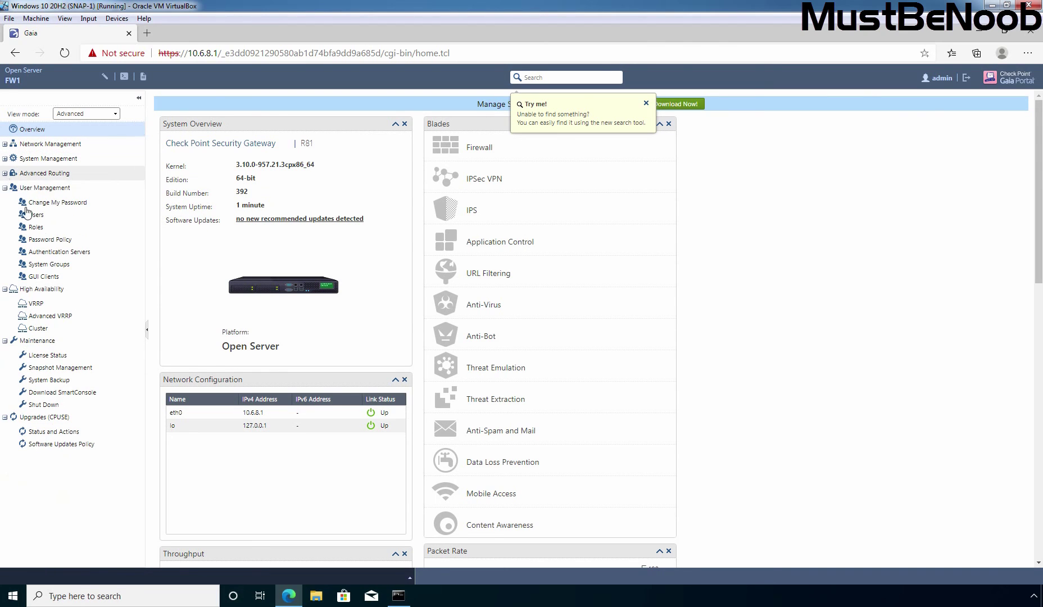
{"action": "left_click", "coordinate": [5, 187]}
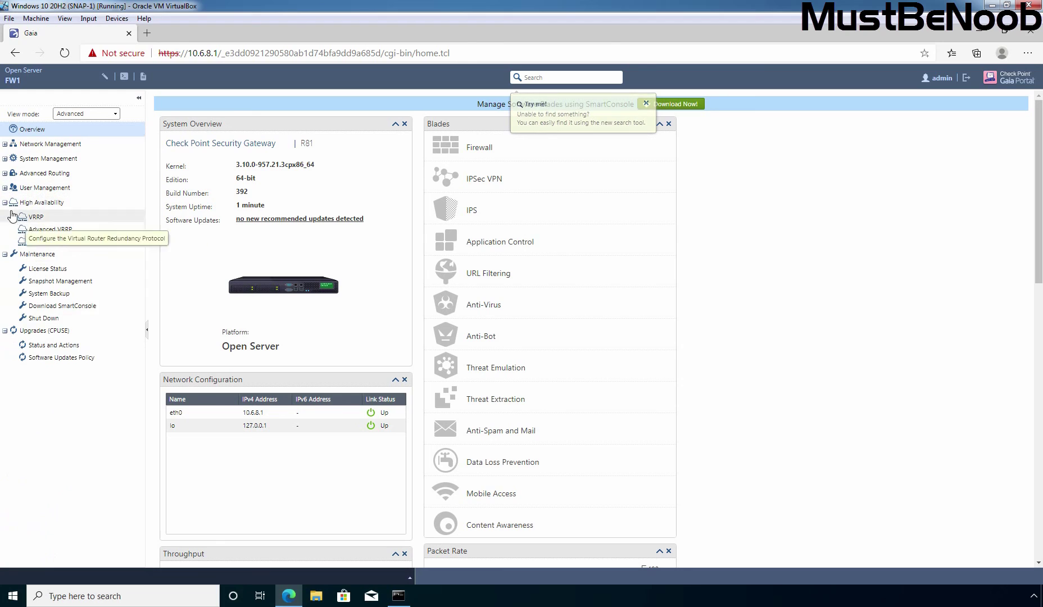
{"action": "left_click", "coordinate": [4, 203]}
{"action": "left_click", "coordinate": [4, 217]}
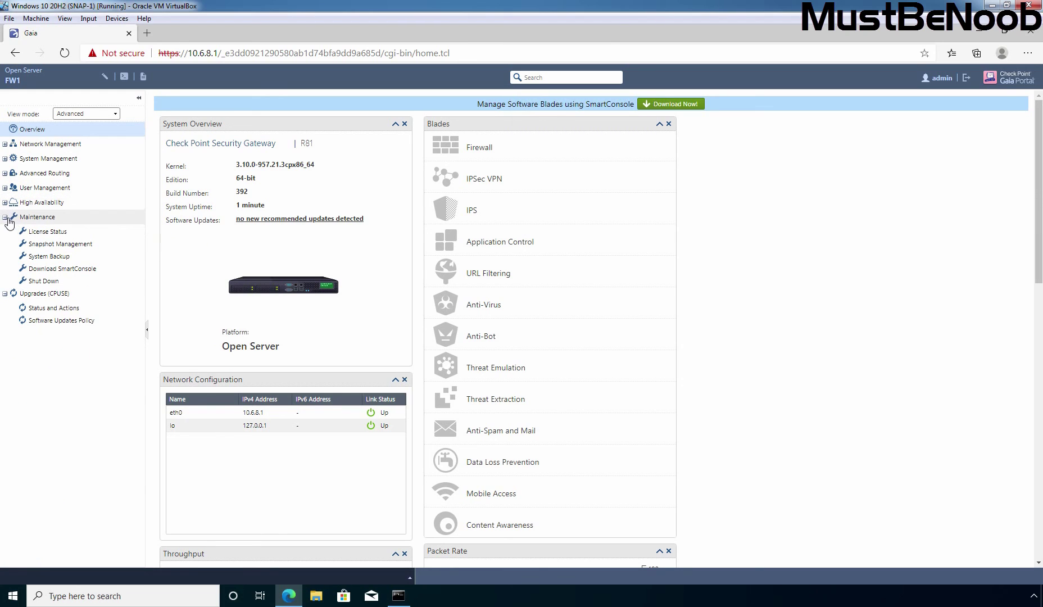